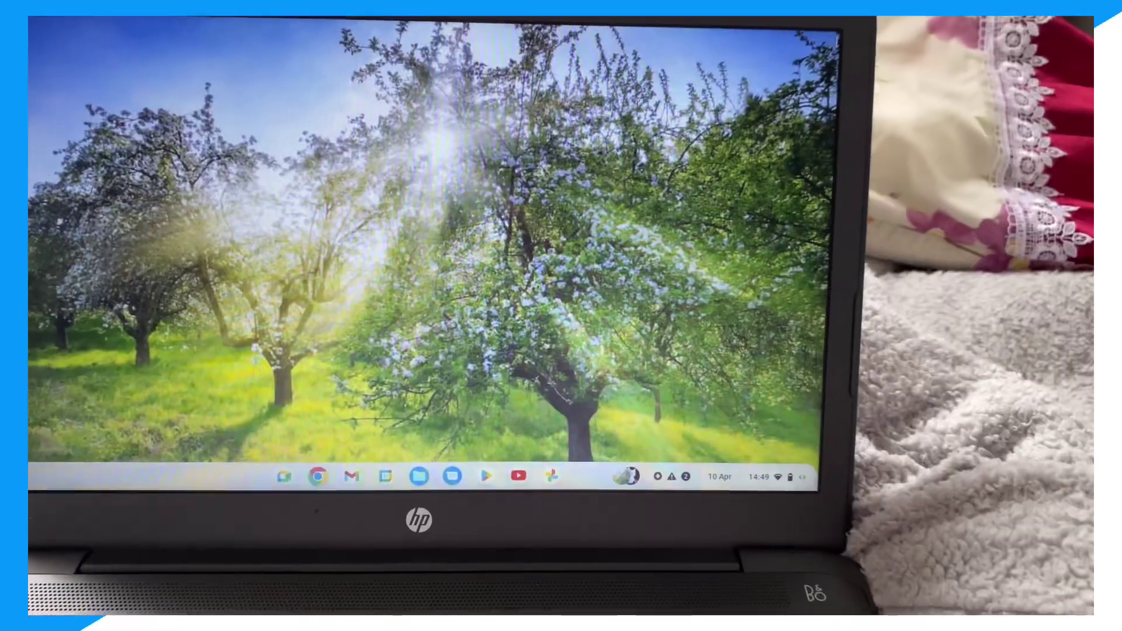
Launch the Google Play Store from the ChromeOS app launcher
key(super)
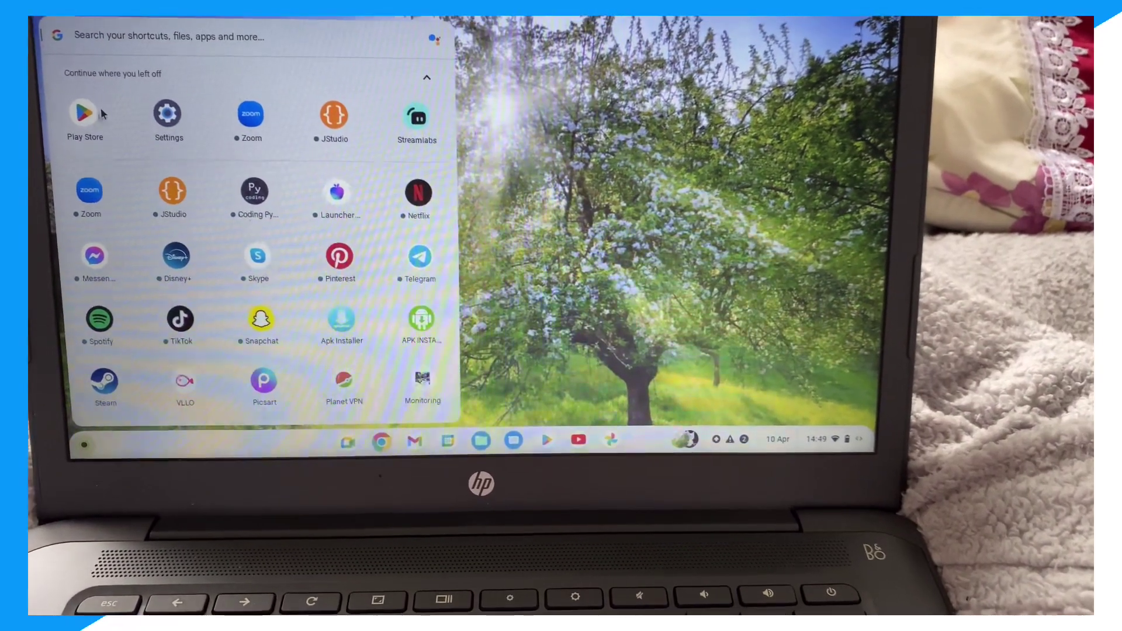
click(81, 114)
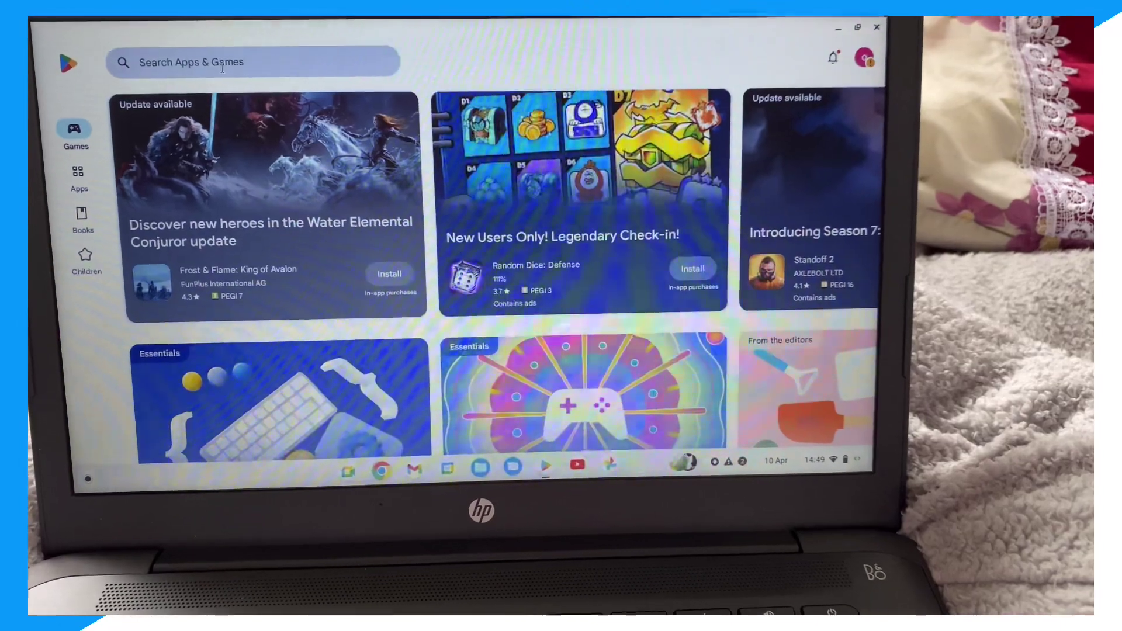
Search the Play Store for 'stream labs'
click(220, 51)
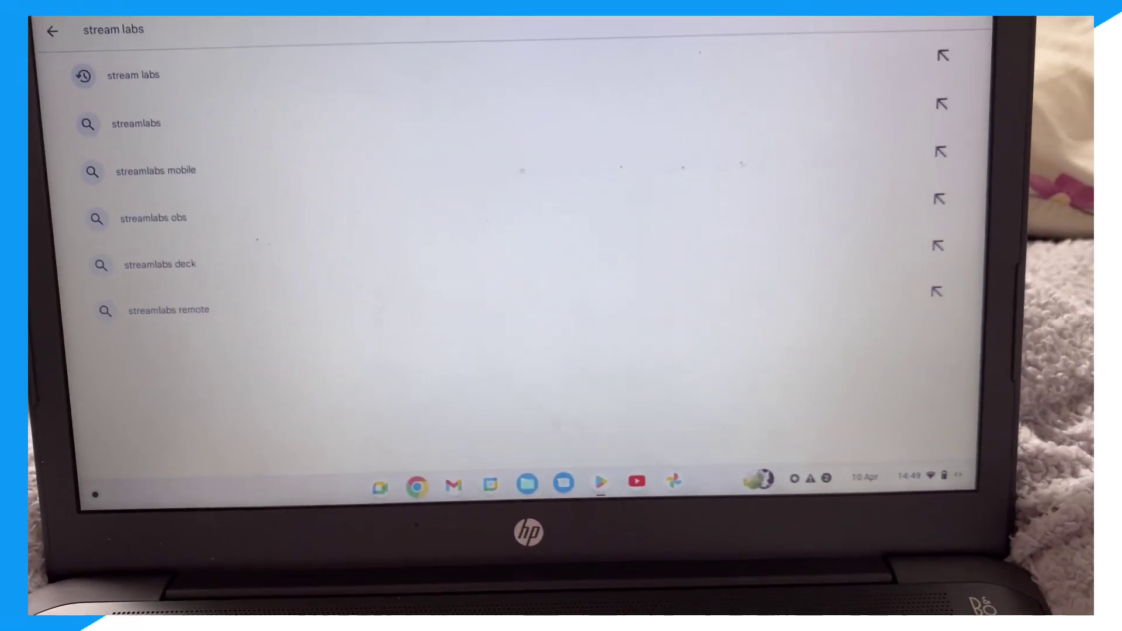
key(Return)
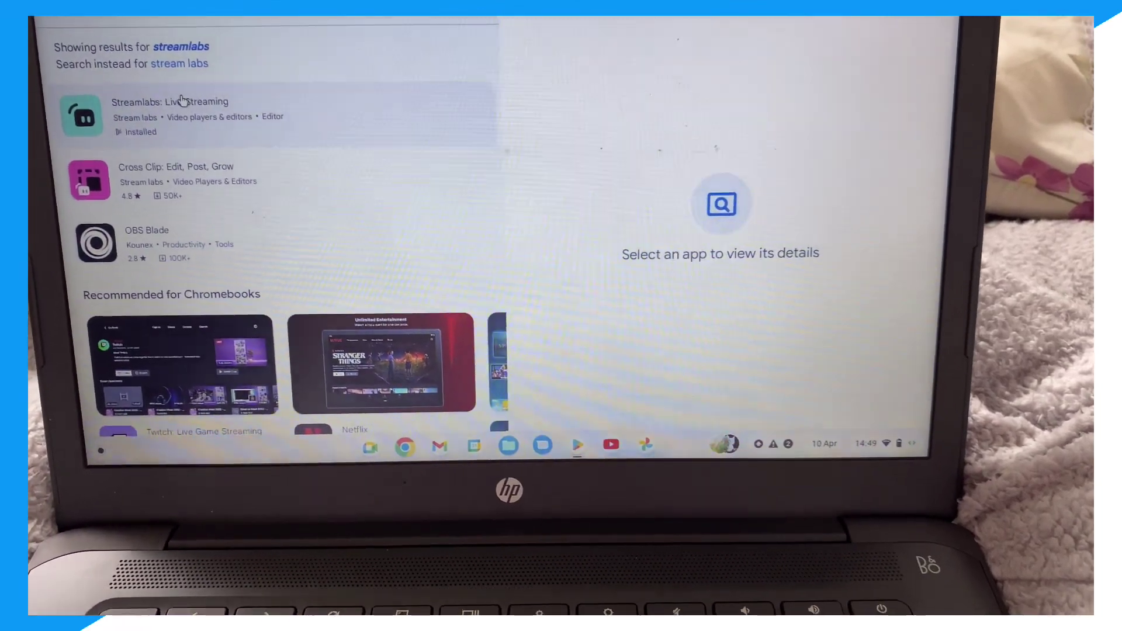
Open the Streamlabs: Live Streaming details page and start the installed app
click(186, 103)
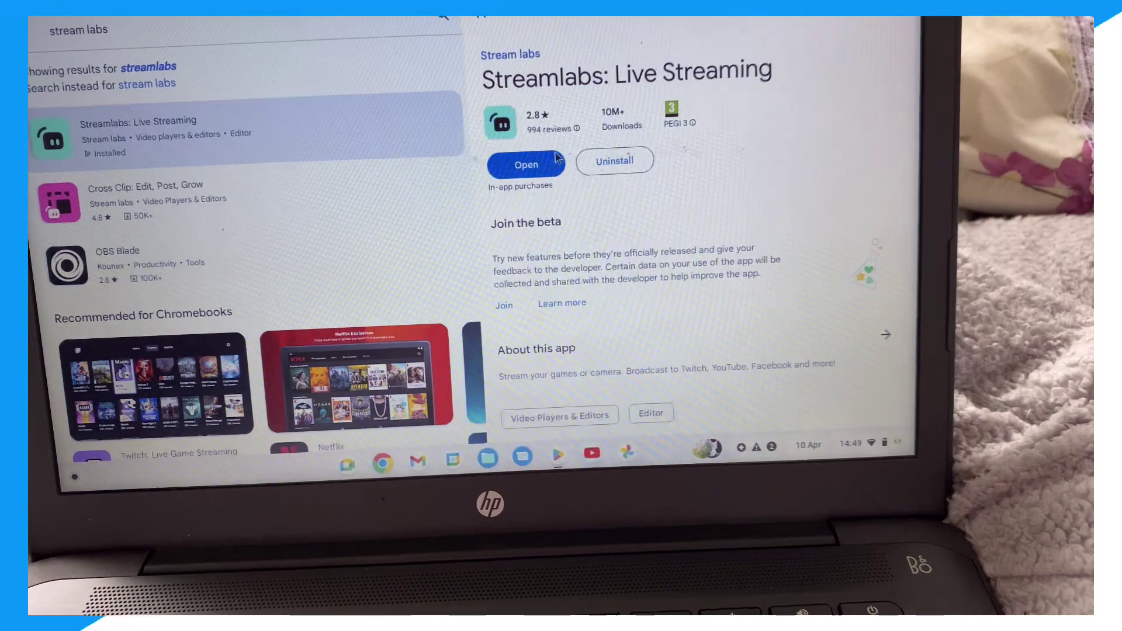
click(525, 163)
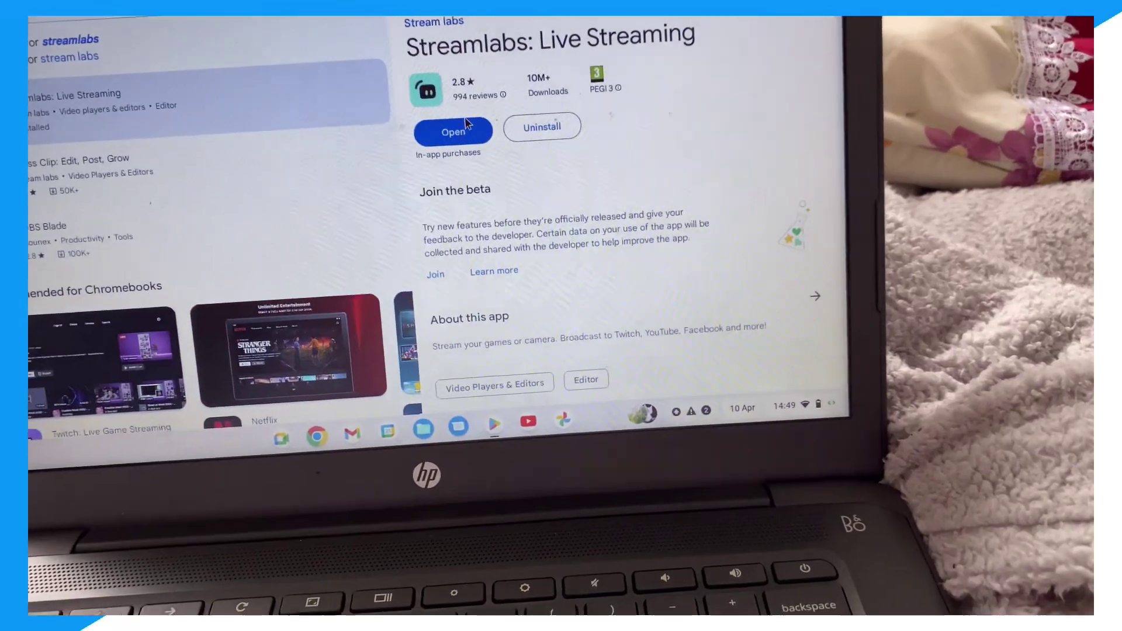
Open Streamlabs and accept sending anonymous analytics data
click(456, 112)
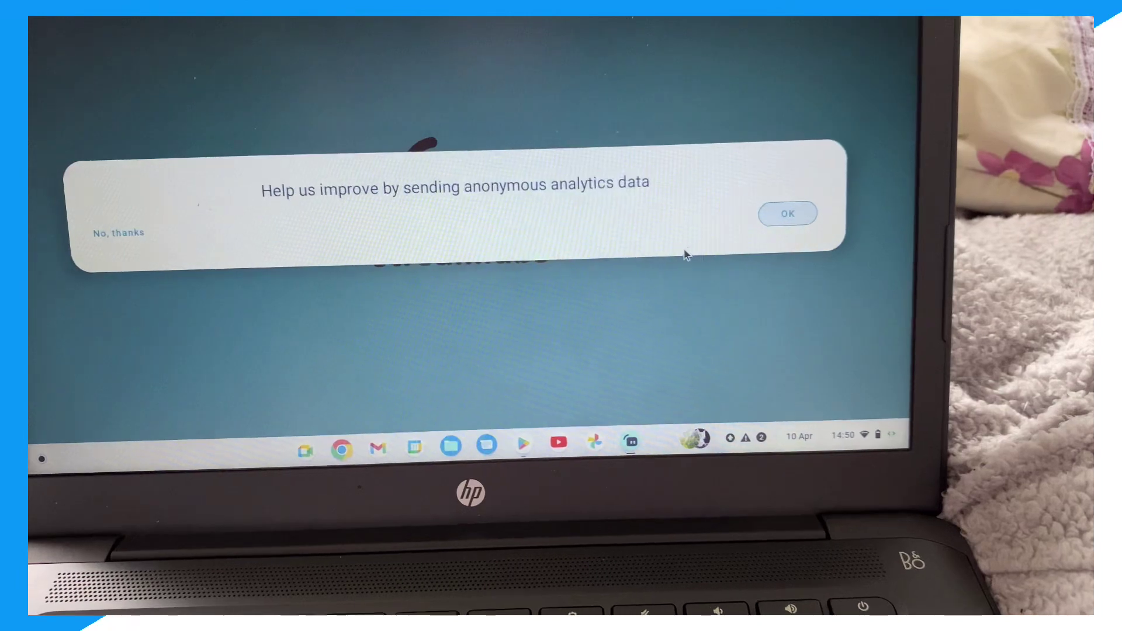
click(794, 217)
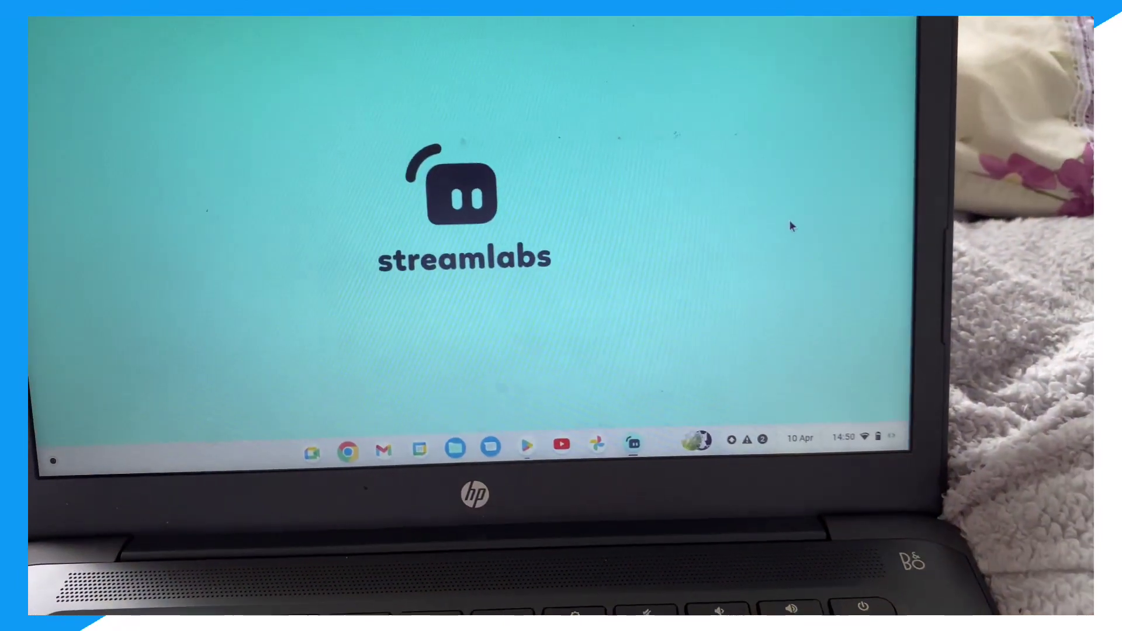